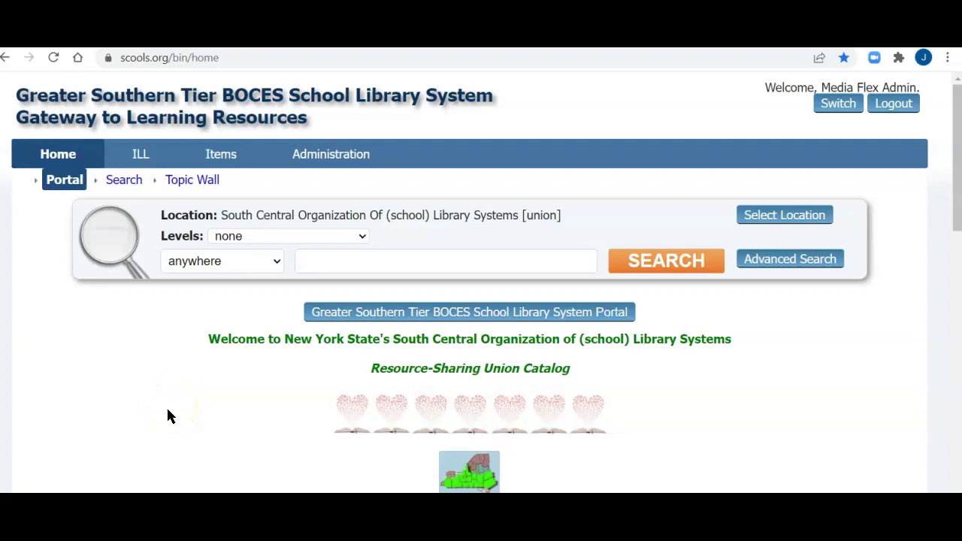
Step: Go to the OPALS ILL section and load its Requests list
click(159, 409)
click(139, 161)
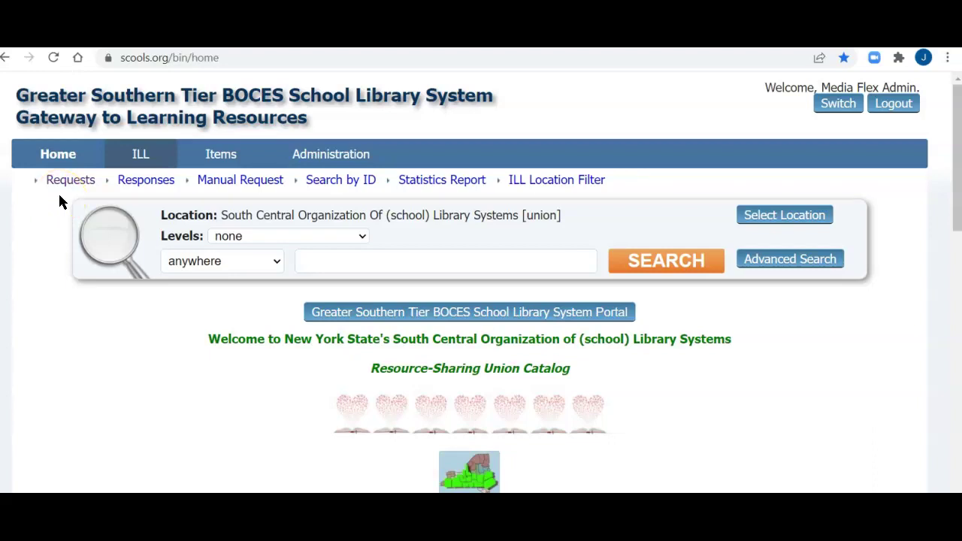
click(65, 181)
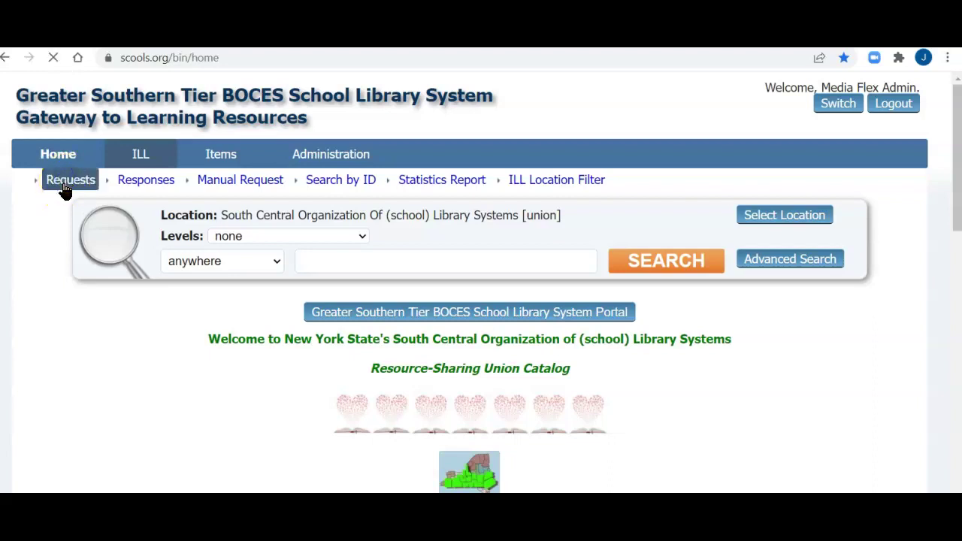
Step: Review the ILL requests since 2021-09-01 and open filled request 126281 for Nothing
scroll(49, 293, down, 1)
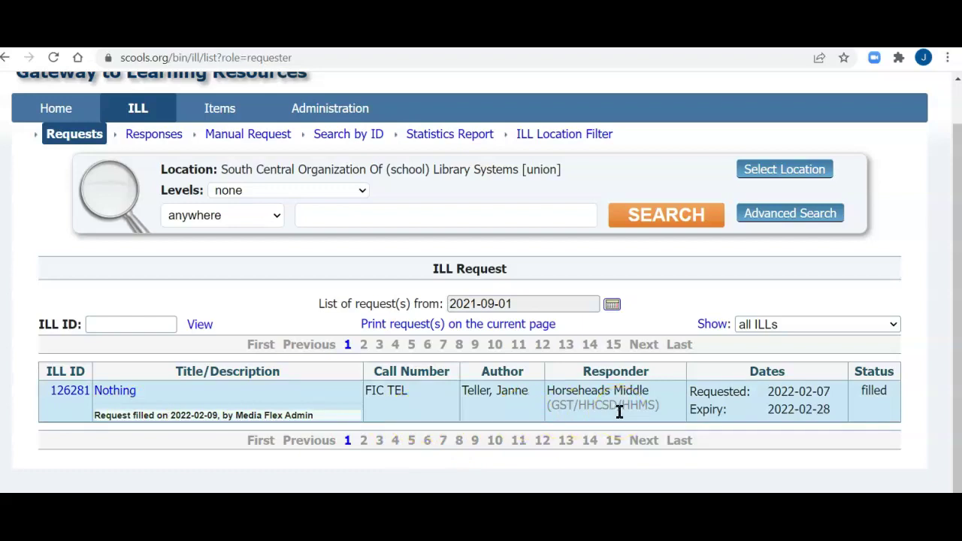
click(770, 394)
click(765, 425)
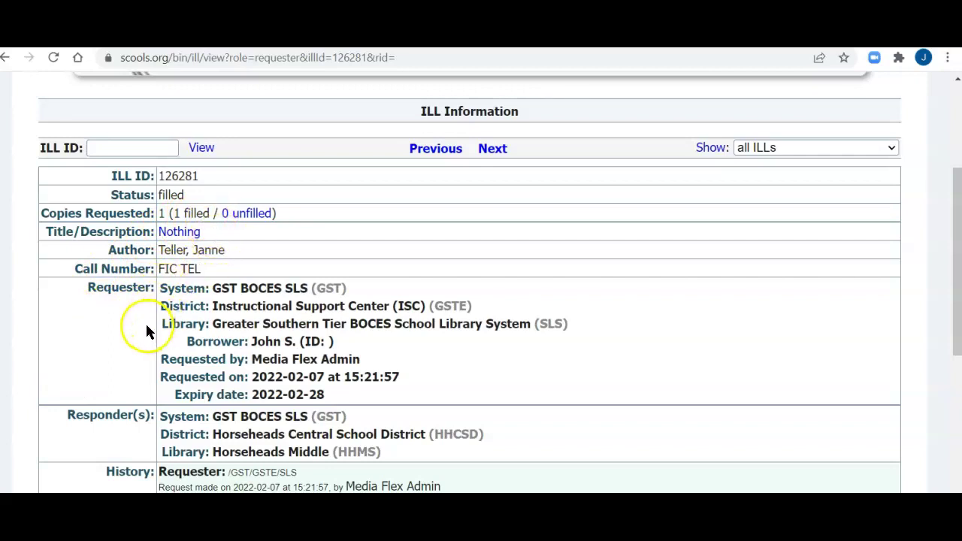
Step: Review request 126281's details, including its Horseheads Middle loan, FIC TEL, due 2022-03-18
scroll(145, 322, down, 2)
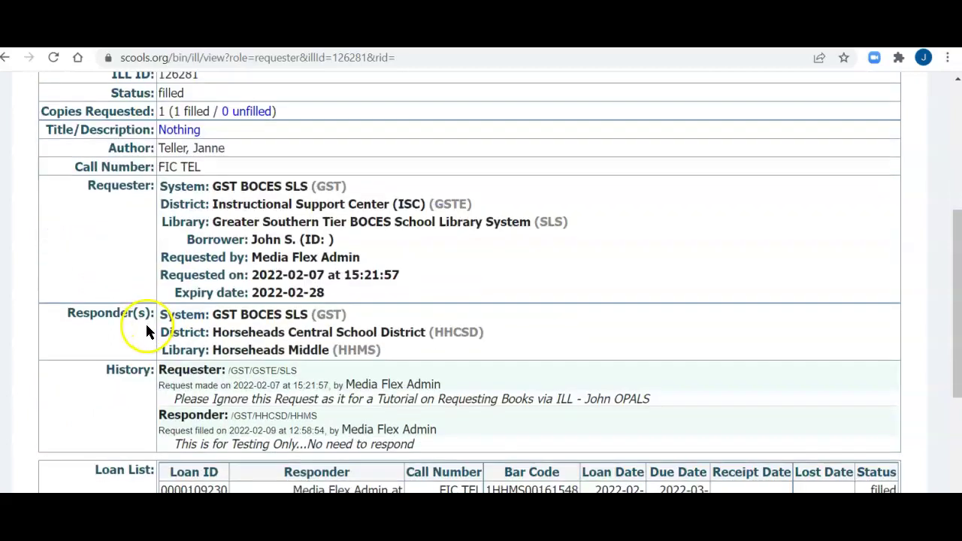
click(301, 241)
click(310, 241)
scroll(314, 256, down, 2)
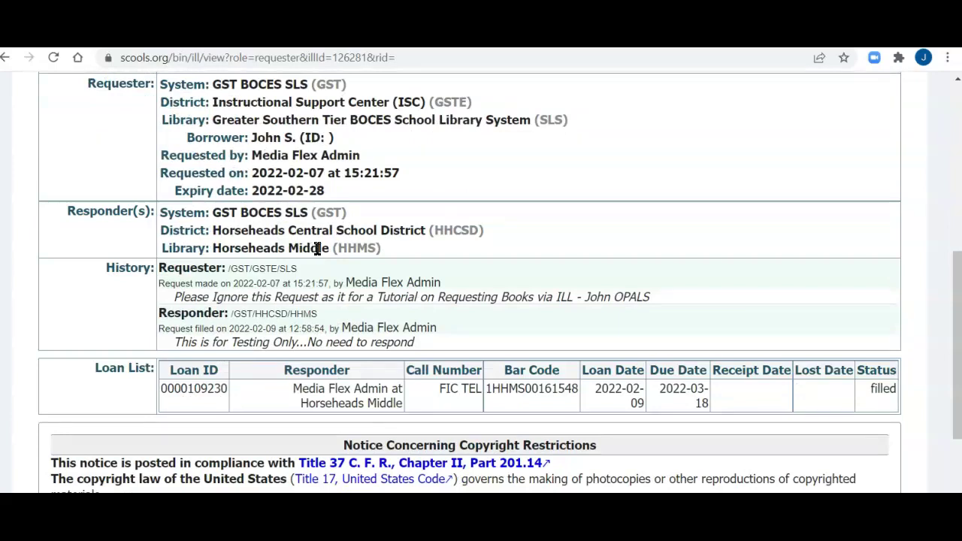
click(388, 247)
scroll(387, 322, down, 1)
scroll(333, 312, up, 3)
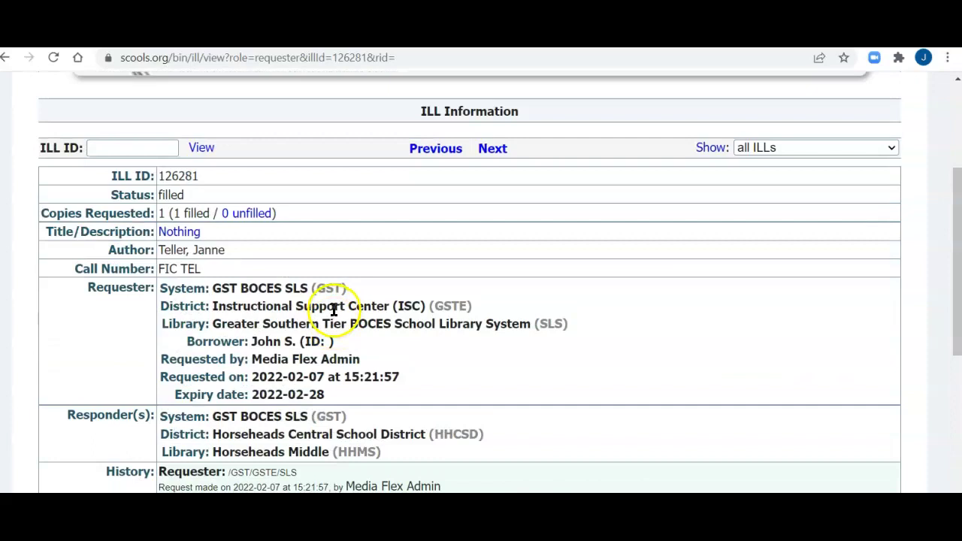
scroll(335, 311, down, 4)
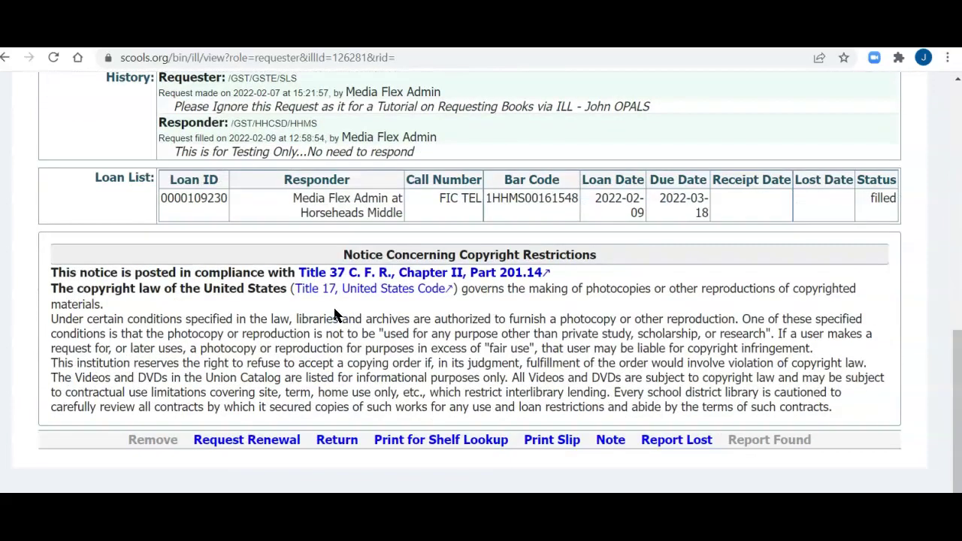
click(293, 321)
click(288, 445)
click(410, 442)
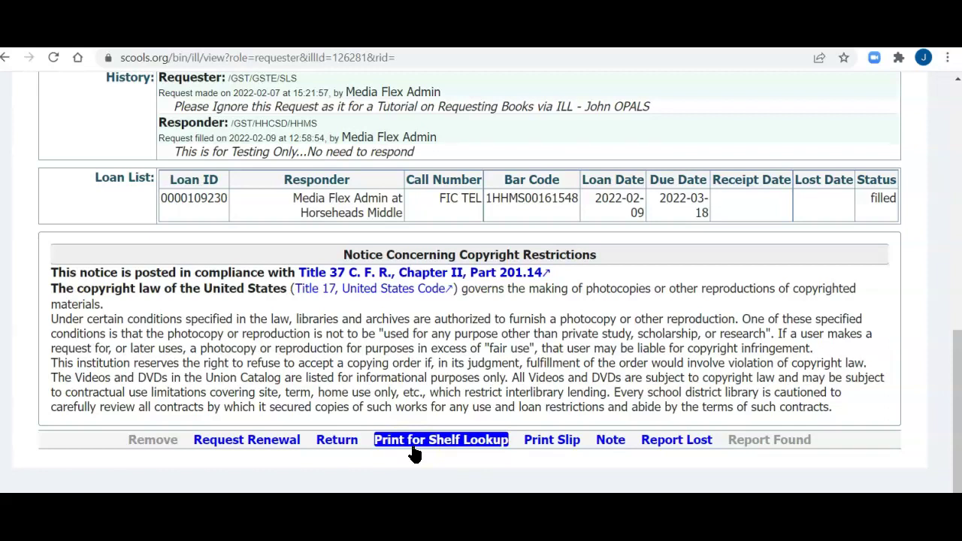
click(451, 484)
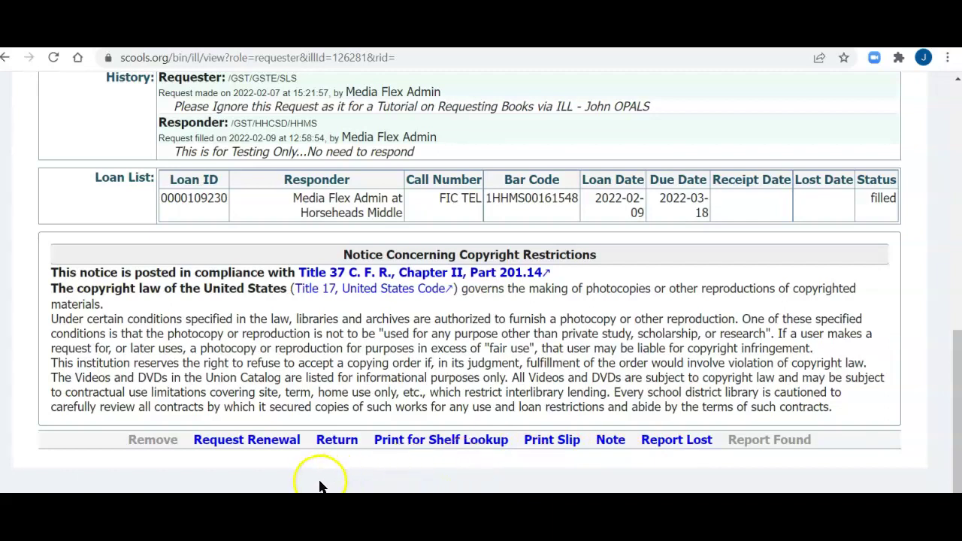
Step: Start the return and paste barcode 1HHMS00161548 into Select Loan by Scanner
click(337, 443)
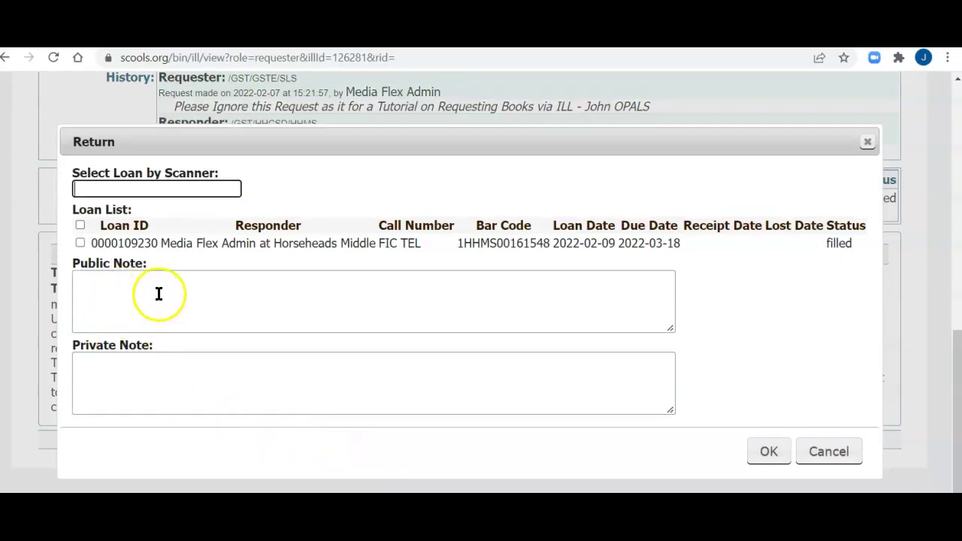
drag(458, 244, 540, 243)
right_click(540, 244)
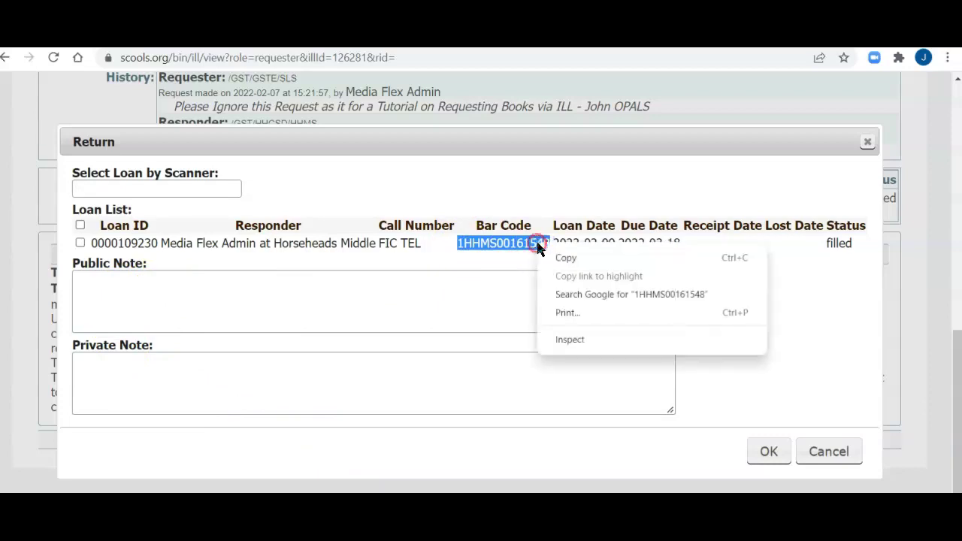
click(548, 252)
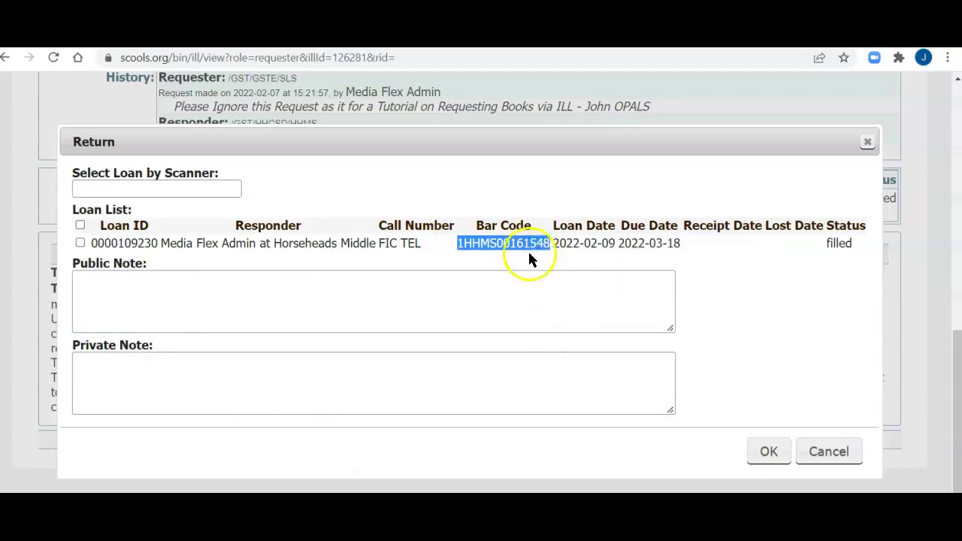
click(93, 187)
right_click(93, 188)
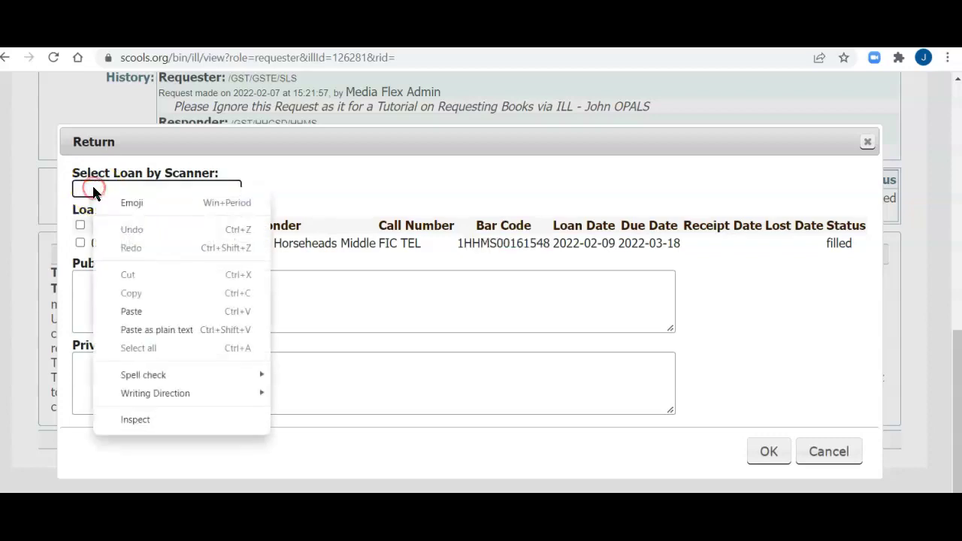
click(142, 312)
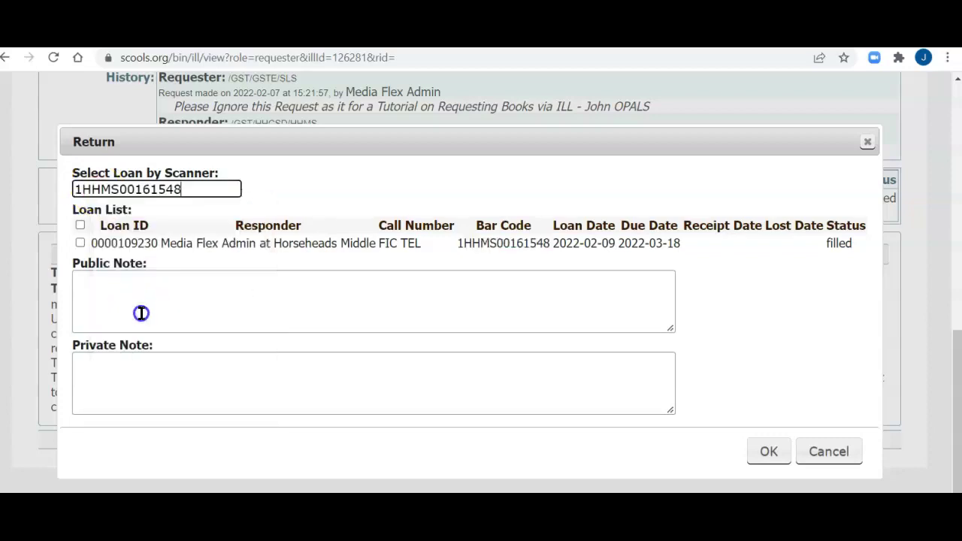
click(79, 243)
click(87, 284)
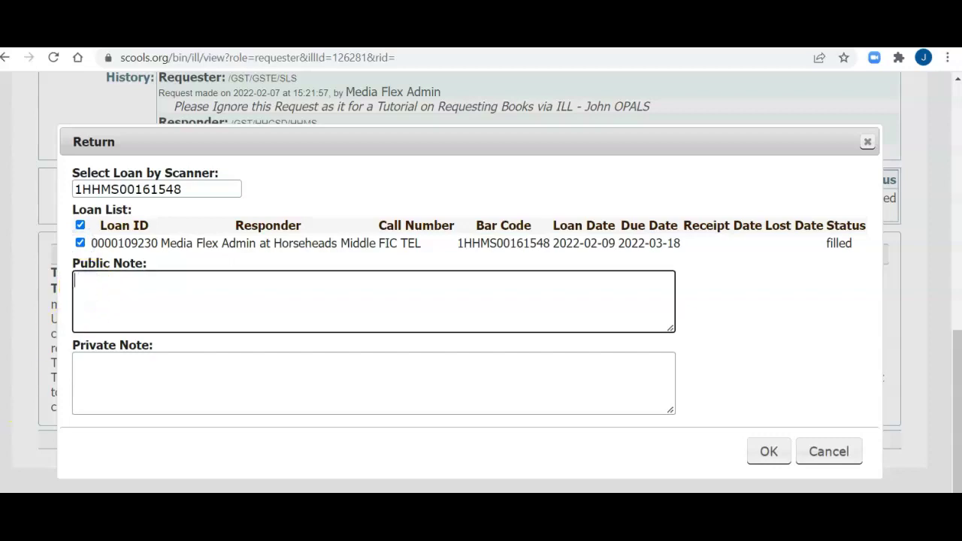
right_click(194, 358)
click(243, 482)
click(193, 189)
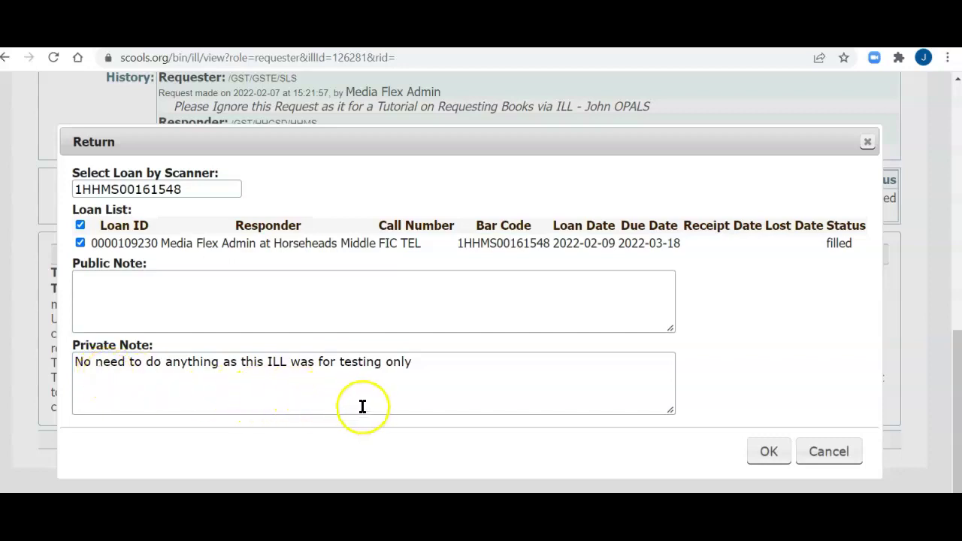
click(765, 455)
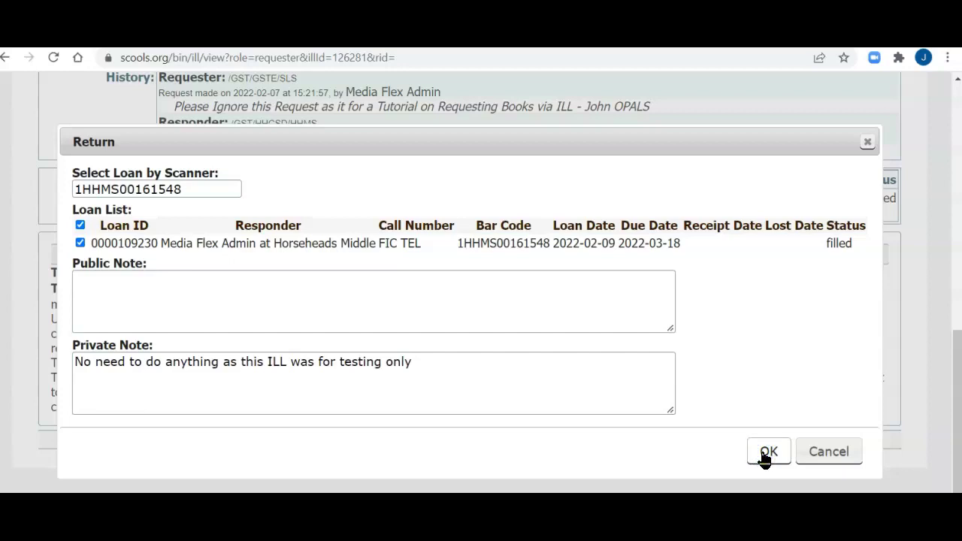
scroll(623, 392, down, 2)
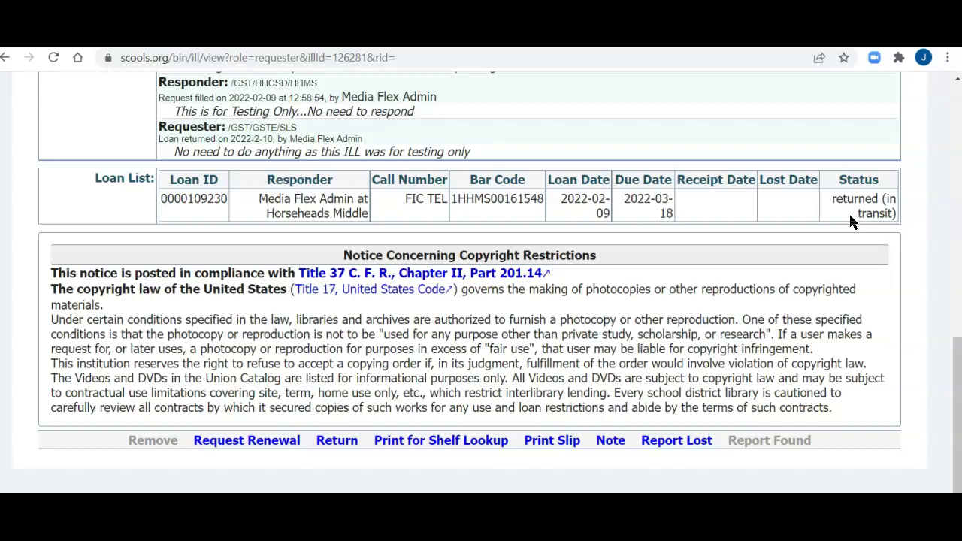
click(842, 221)
click(556, 443)
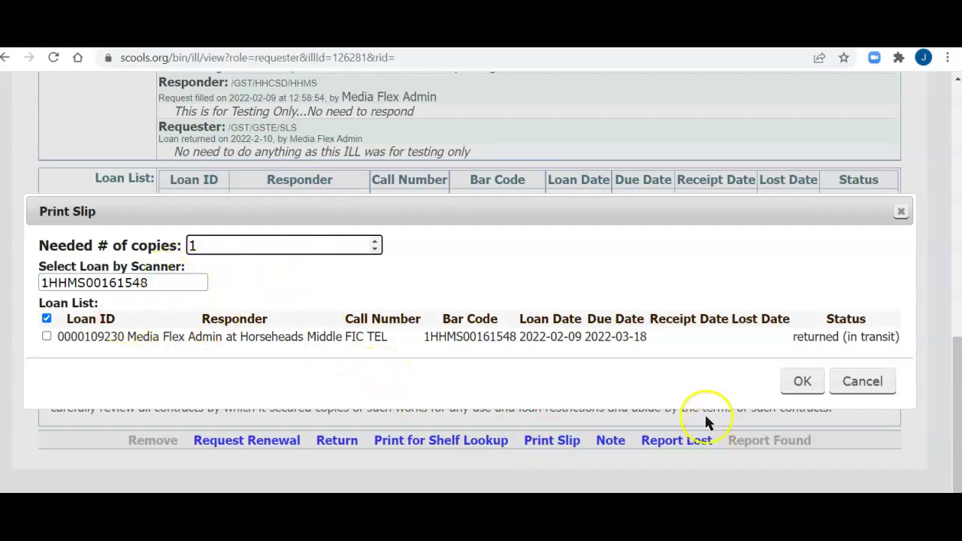
click(801, 342)
click(800, 382)
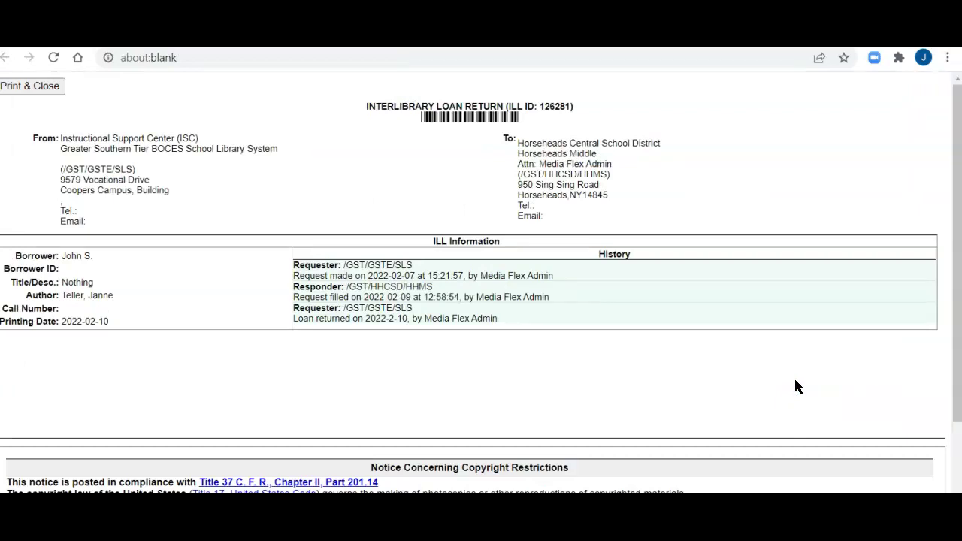
Step: Review the ILL 126281 return slip, then print and close it
scroll(794, 378, down, 3)
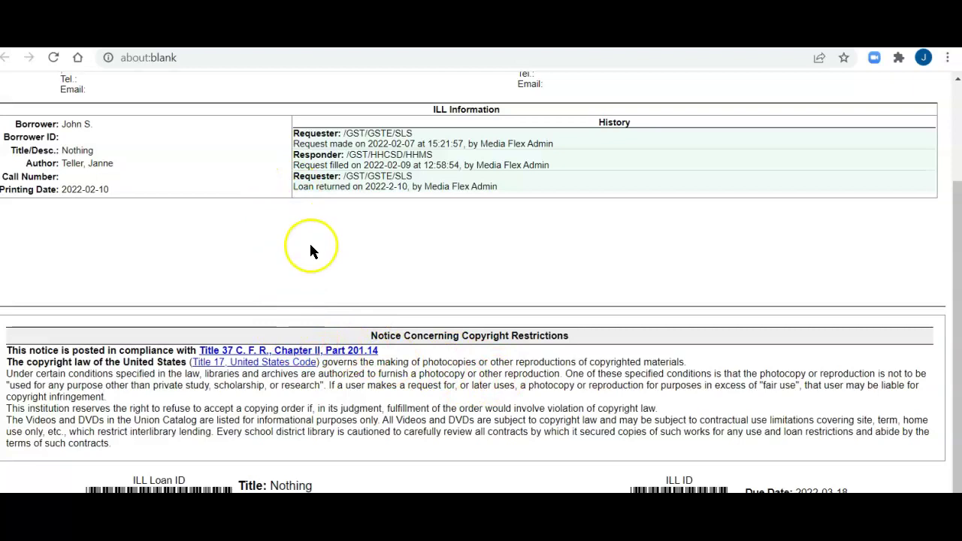
scroll(232, 252, up, 2)
scroll(229, 253, up, 2)
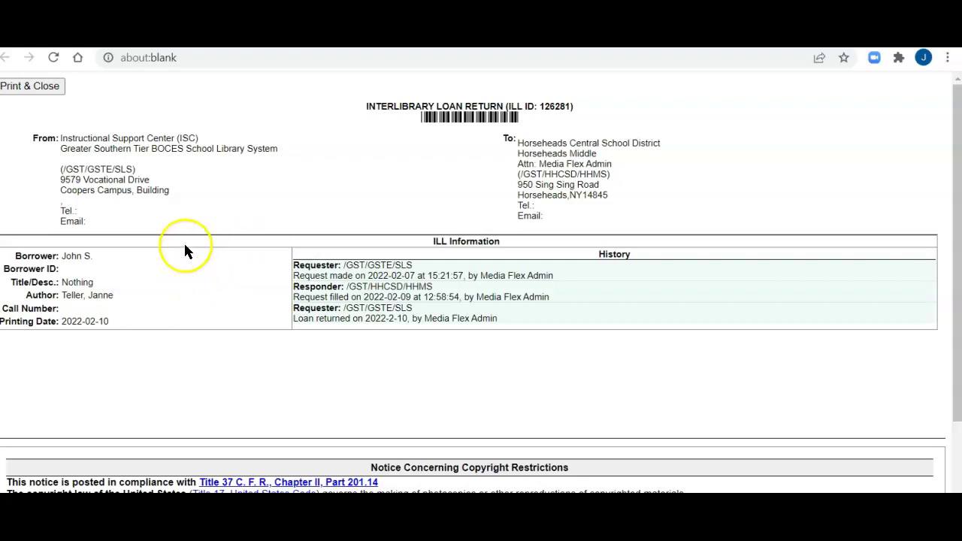
click(26, 86)
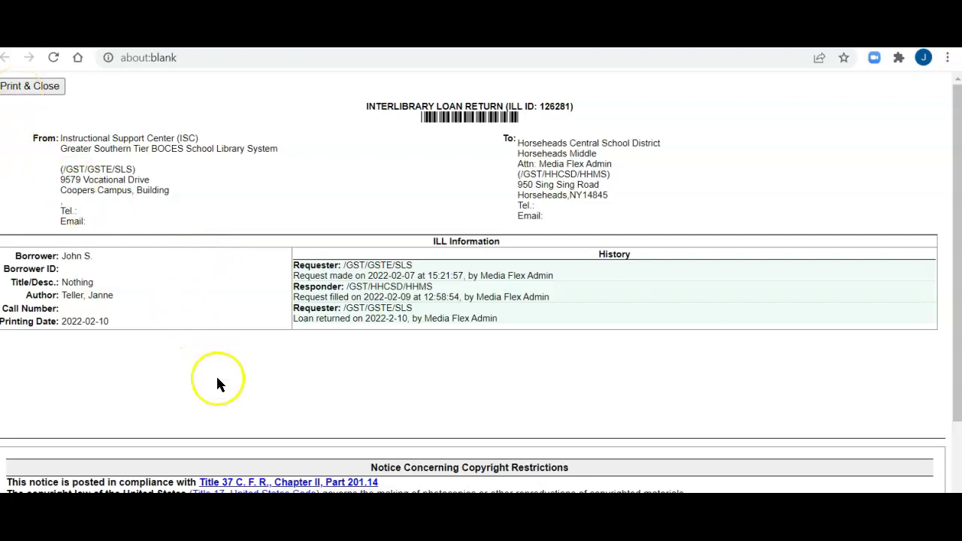